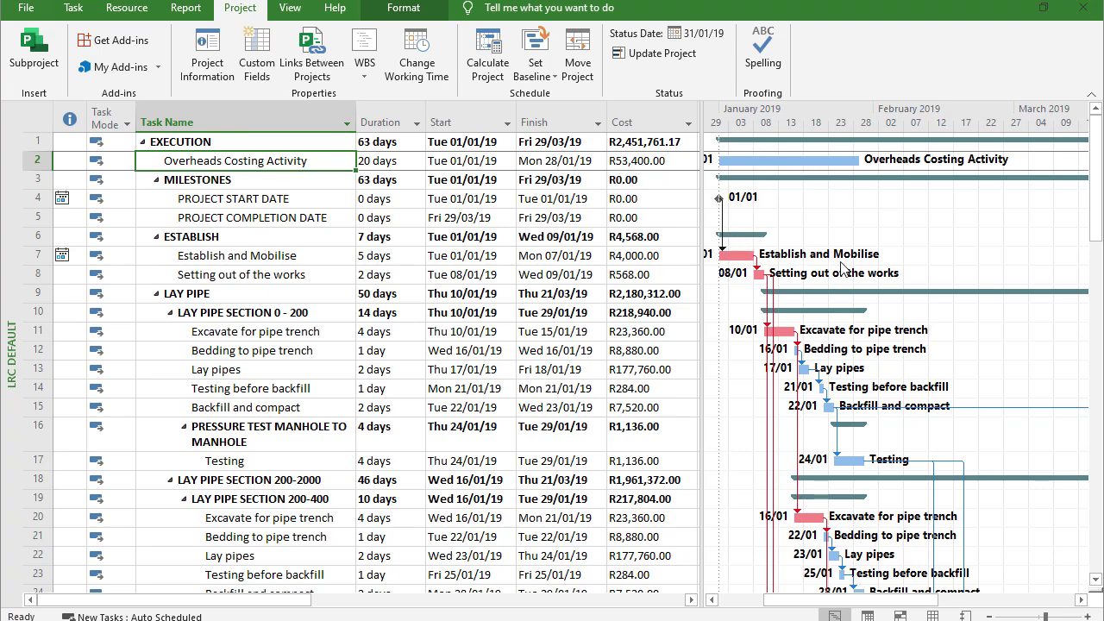
- Review the resources assigned to the Overheads Costing Activity and set its duration to 63 days
double_click(266, 165)
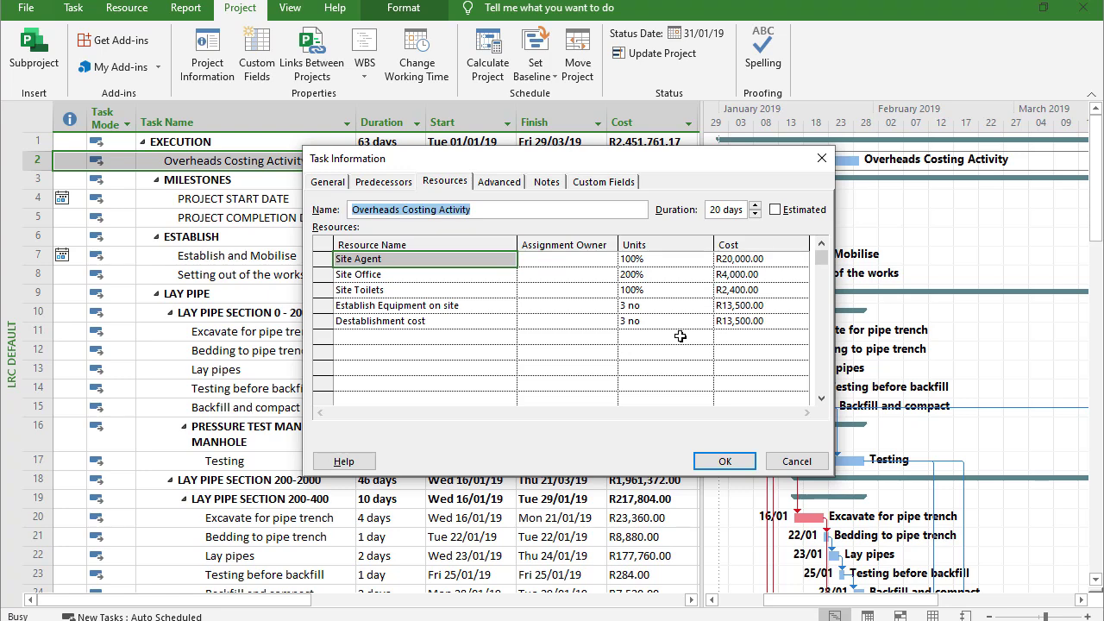
click(723, 460)
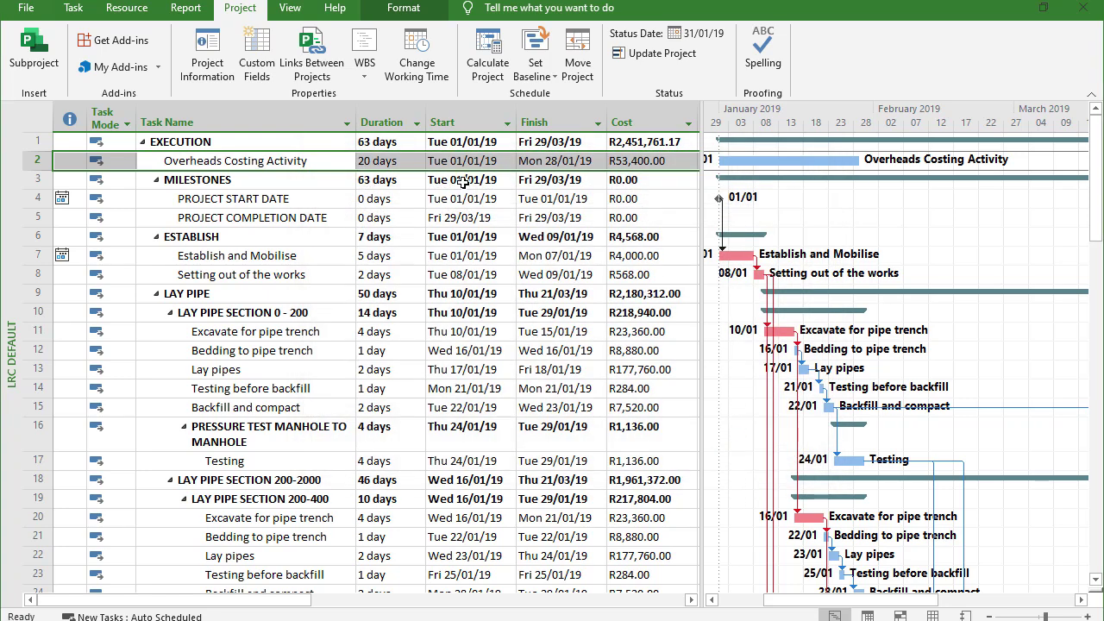
click(386, 178)
click(384, 161)
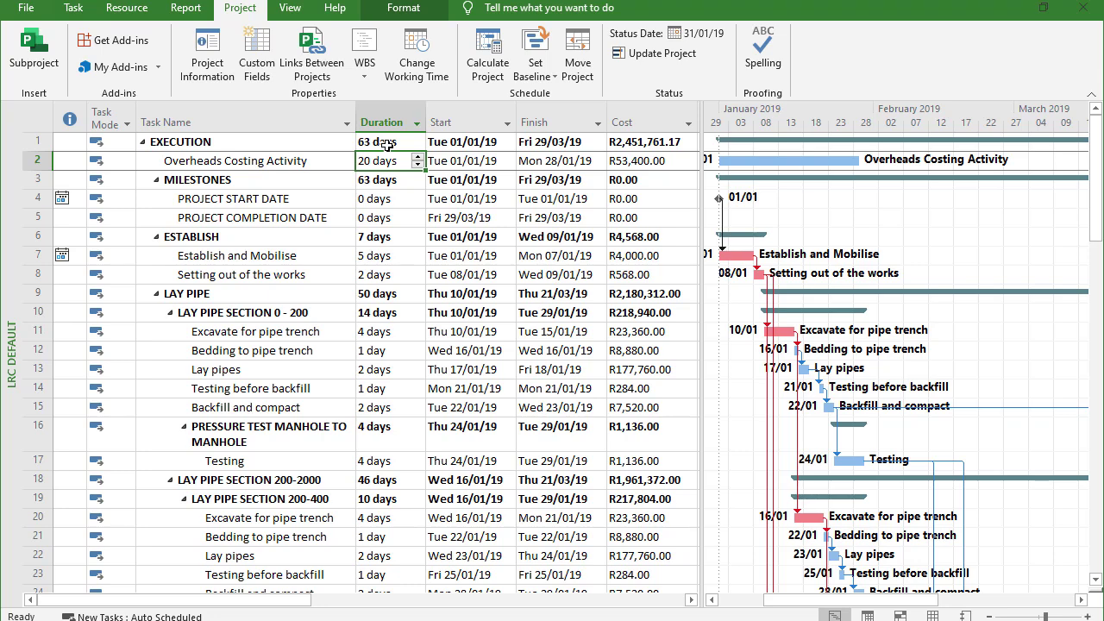
text(63)
key(Return)
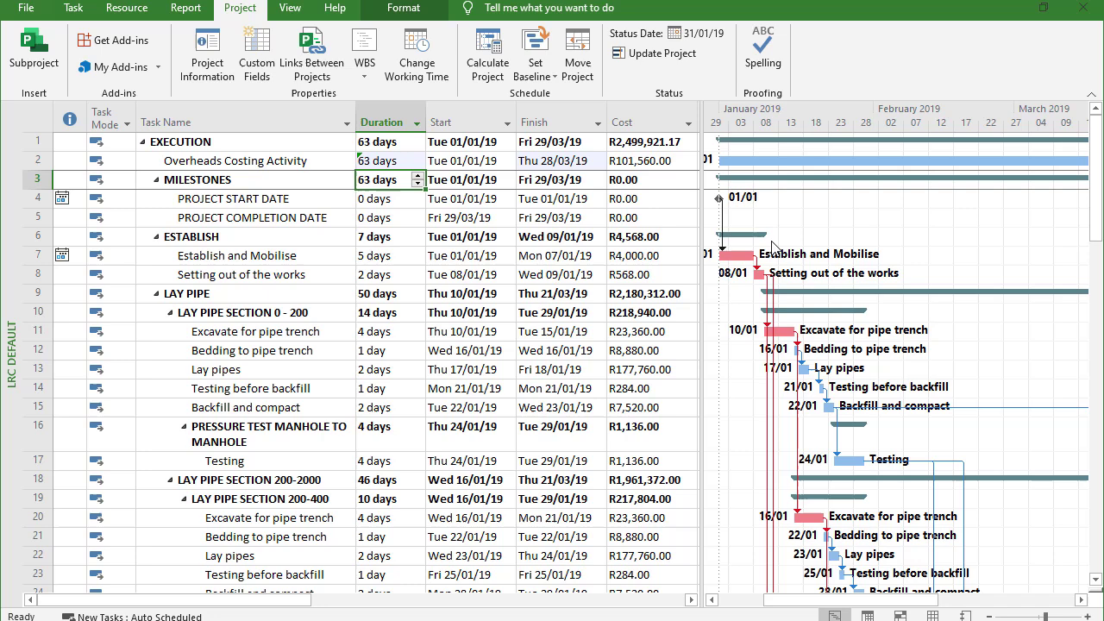
- Try shifting the PROJECT START DATE milestone to 08/01/19 with a duration of 0 days
mouse_move(817, 606)
mouse_down()
mouse_move(911, 615)
mouse_move(803, 607)
mouse_move(815, 607)
mouse_up()
drag(828, 600, 772, 601)
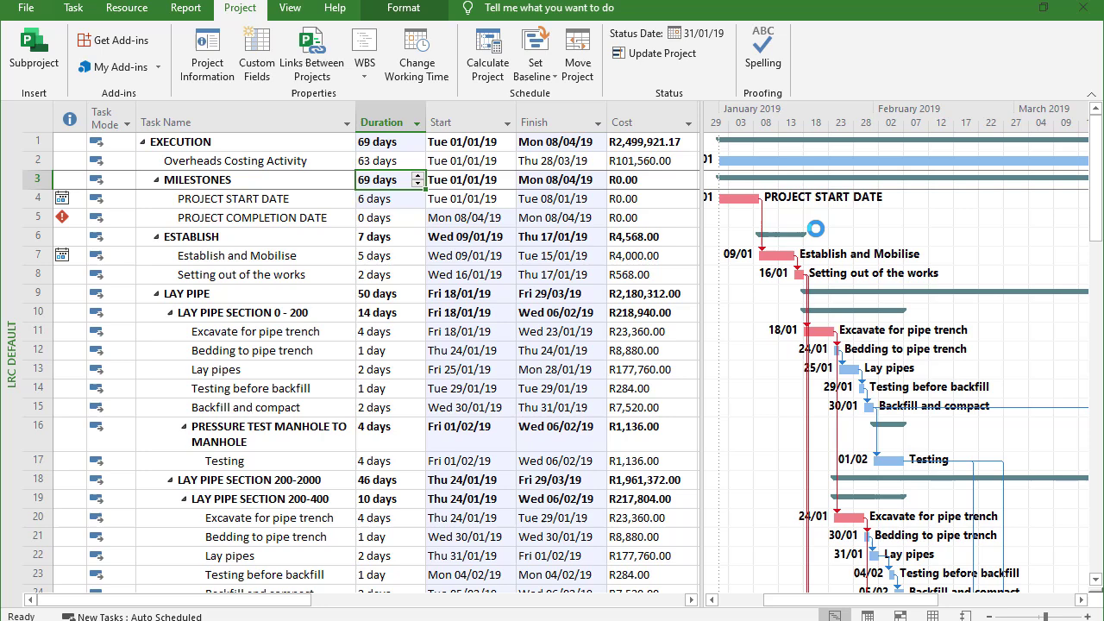
click(404, 201)
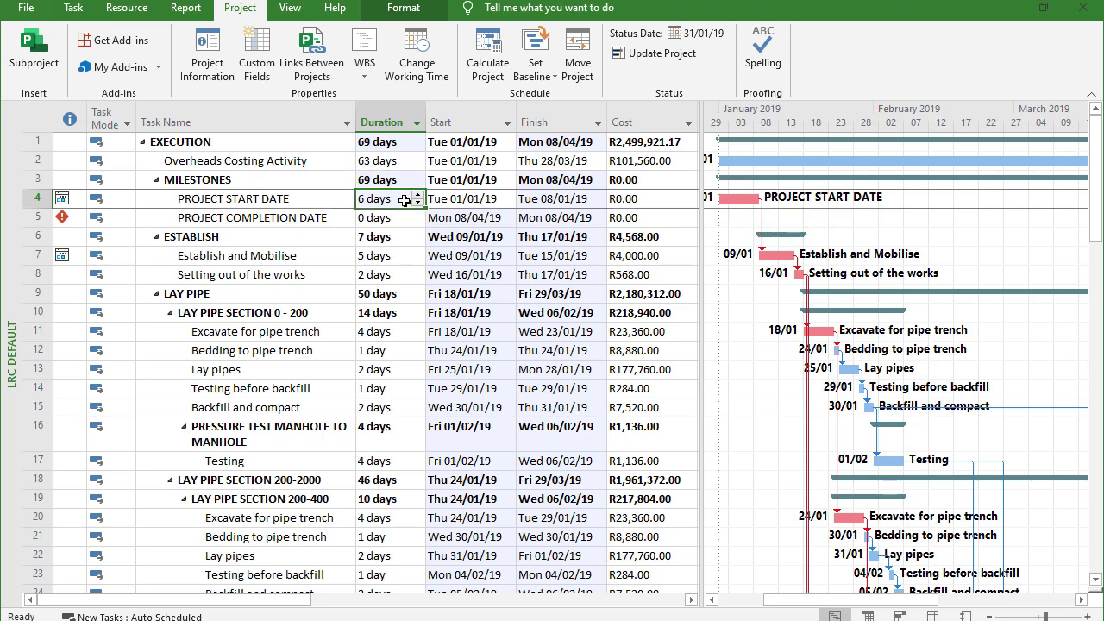
text(0)
key(Return)
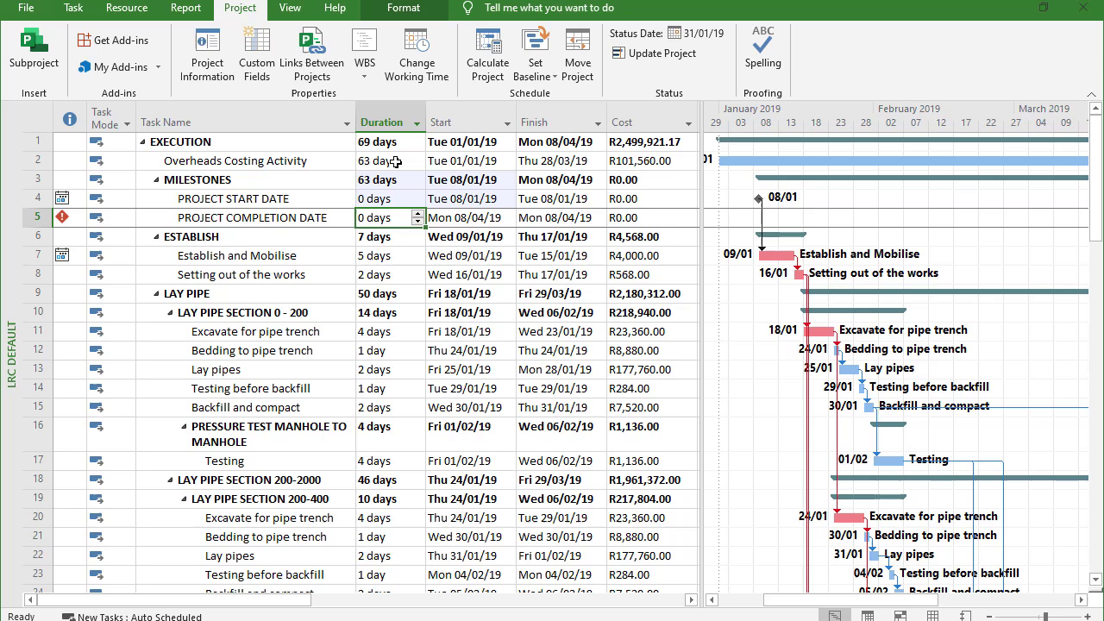
- Undo the trial shift of the PROJECT START DATE milestone
key(Up)
text(6)
key(Return)
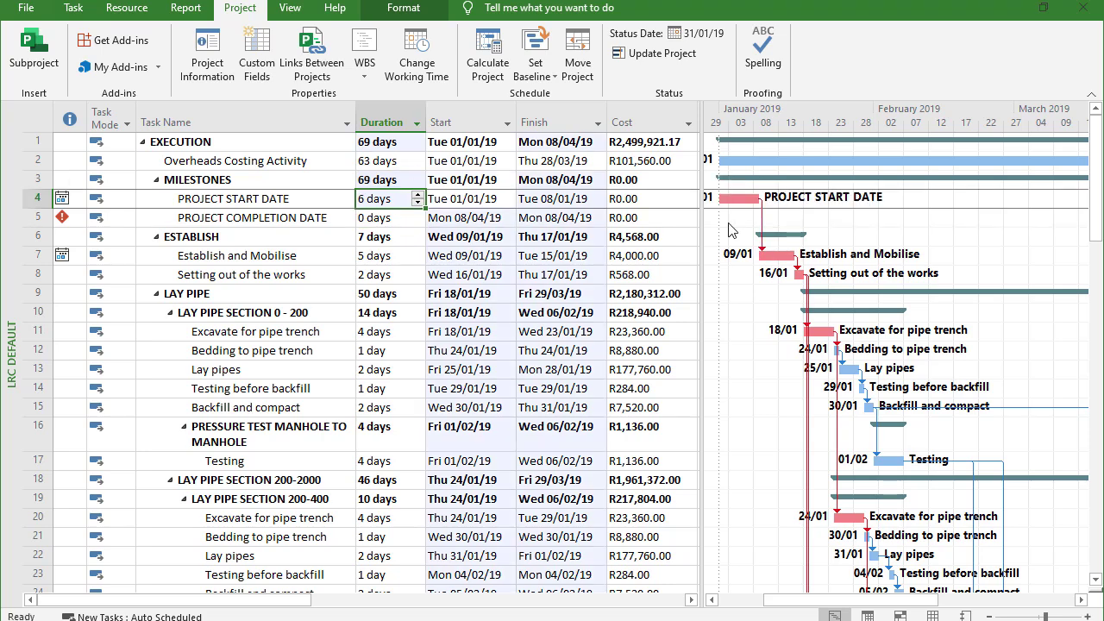
text(0)
key(Up)
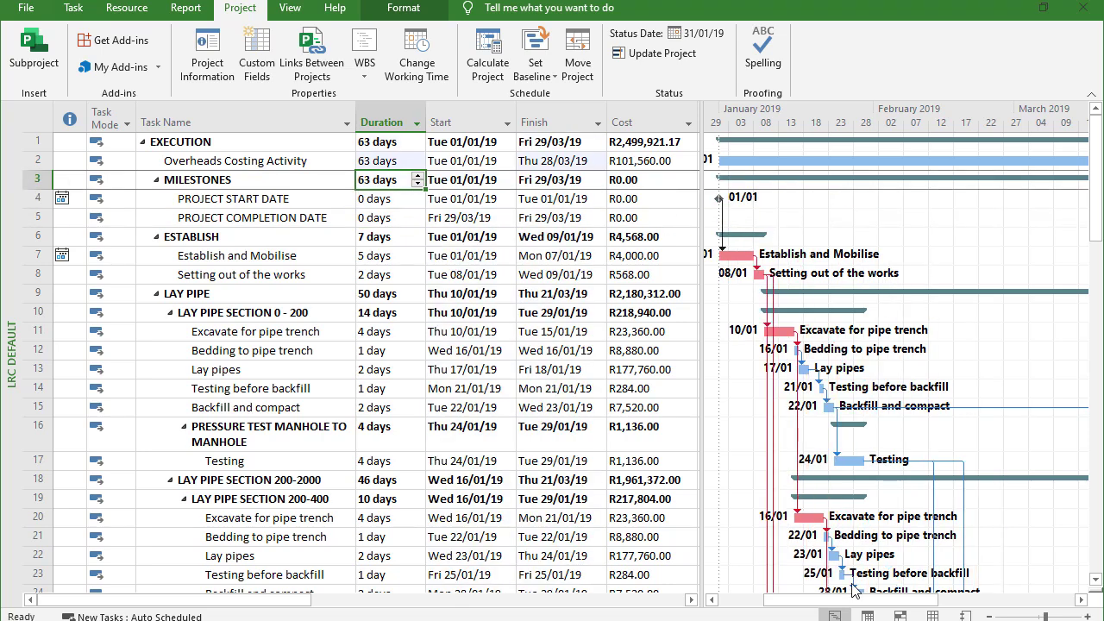
- Copy the Start date of the PROJECT START DATE milestone
drag(854, 600, 959, 604)
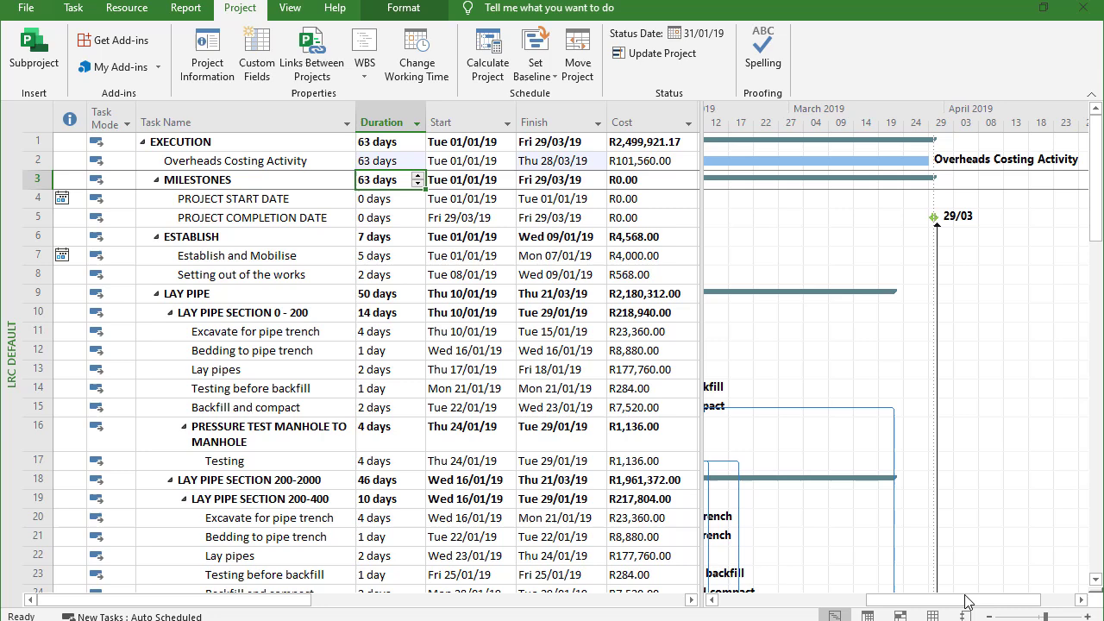
mouse_move(952, 600)
mouse_down()
mouse_move(867, 604)
mouse_move(880, 602)
mouse_up()
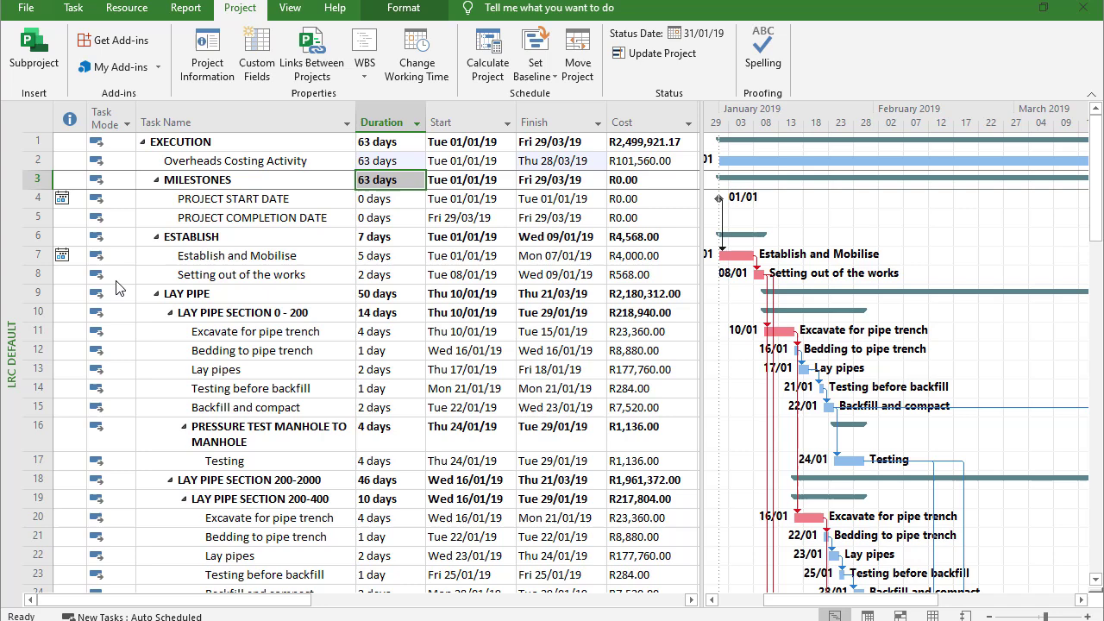
click(467, 201)
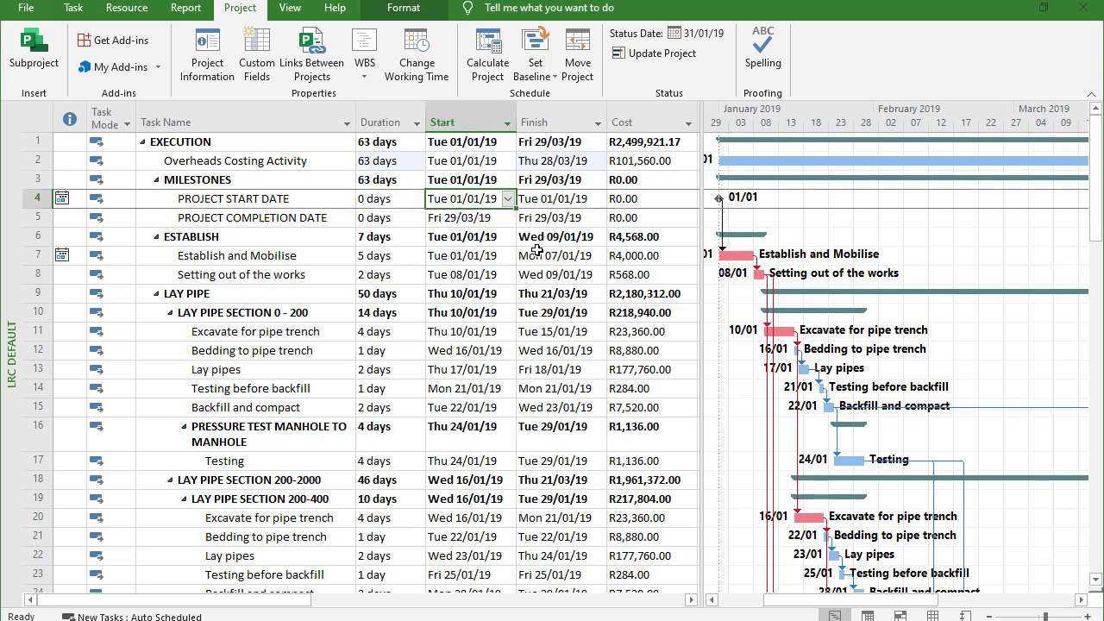
click(465, 221)
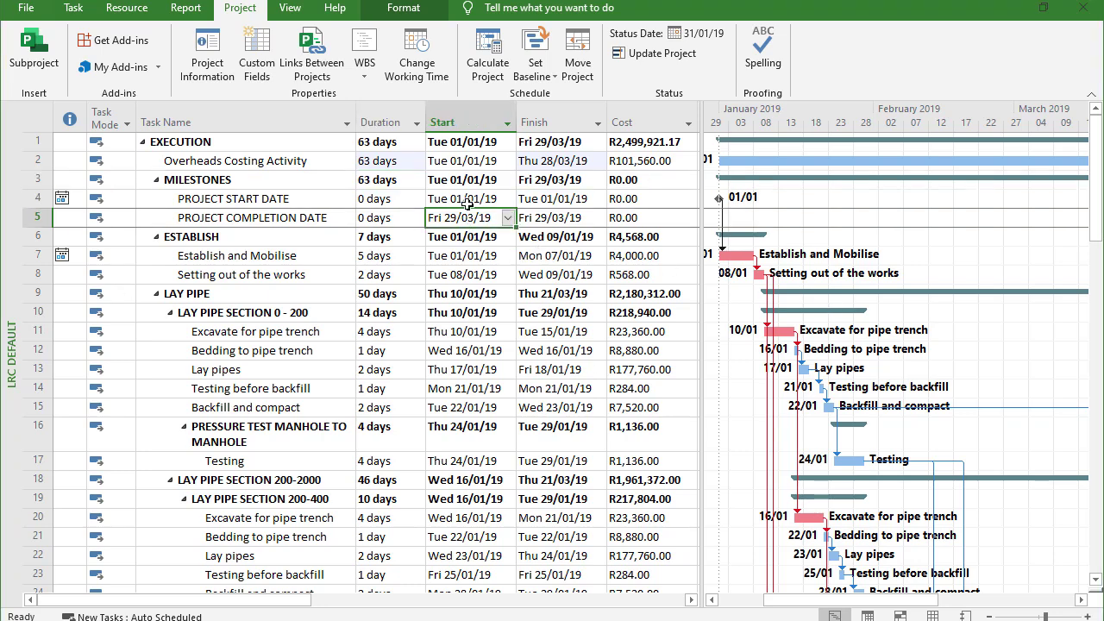
click(467, 204)
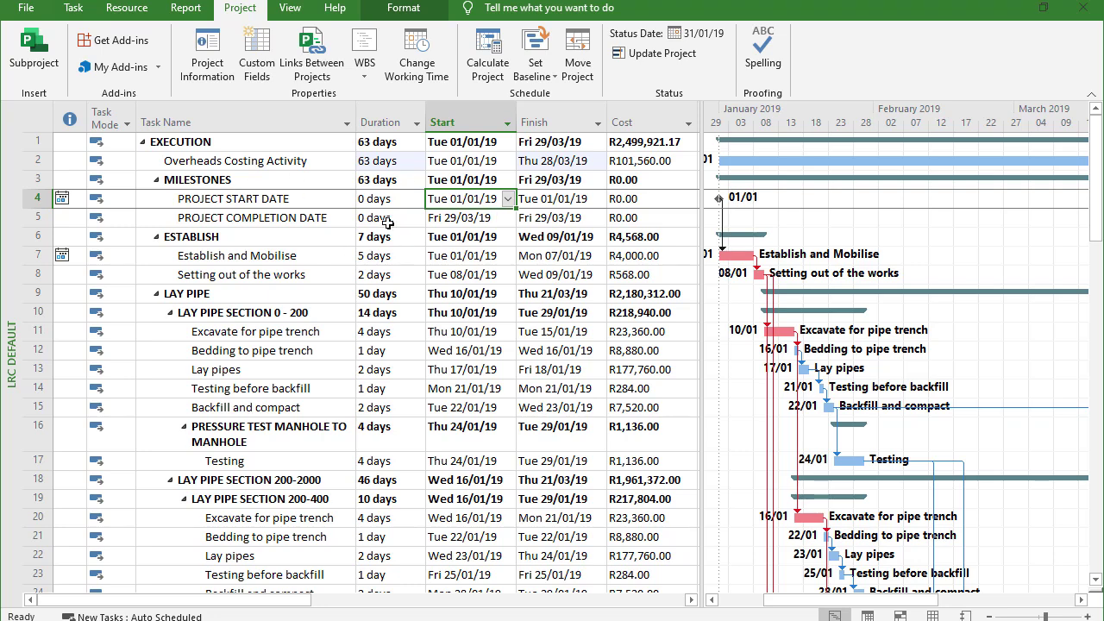
click(471, 217)
right_click(465, 197)
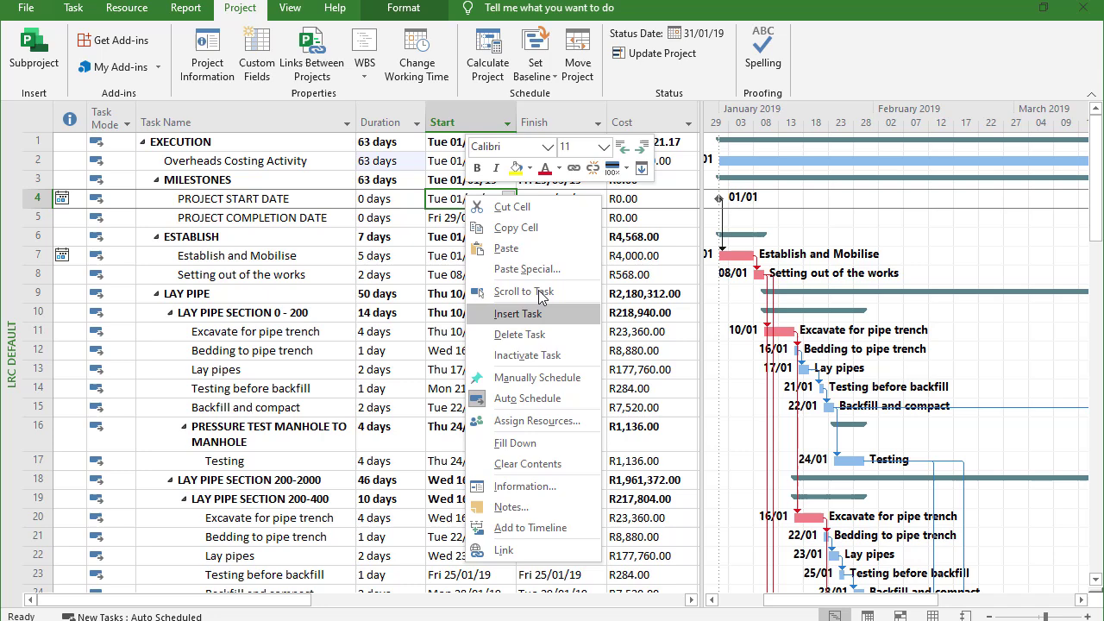
click(521, 229)
- Paste the copied date into the Overheads Costing Activity's Start as a linked Text Data value using Paste Special
click(472, 160)
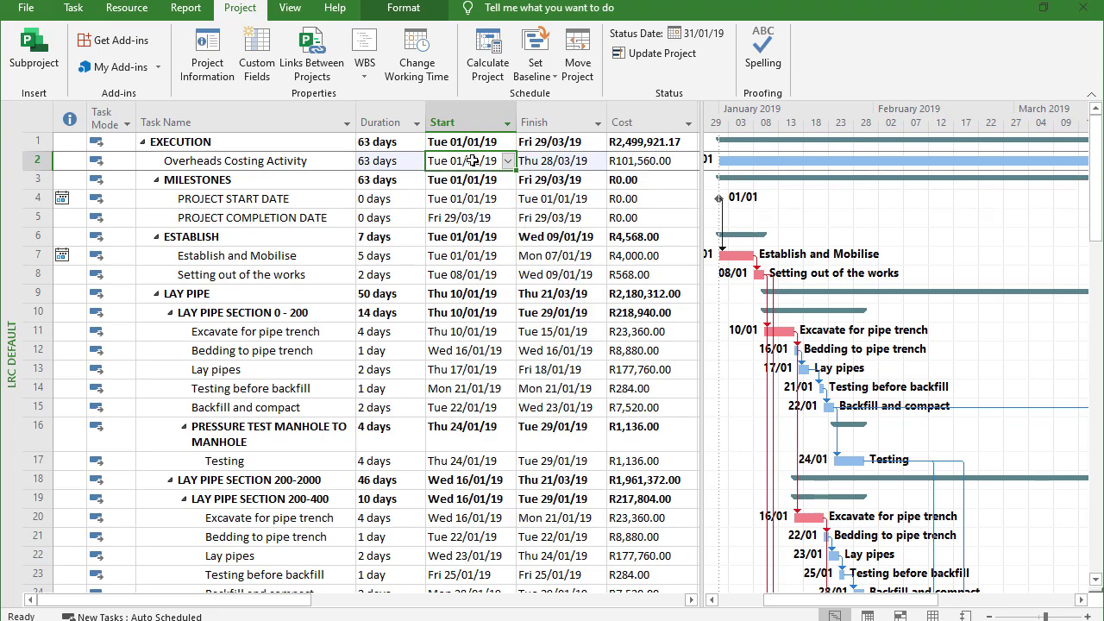
right_click(473, 160)
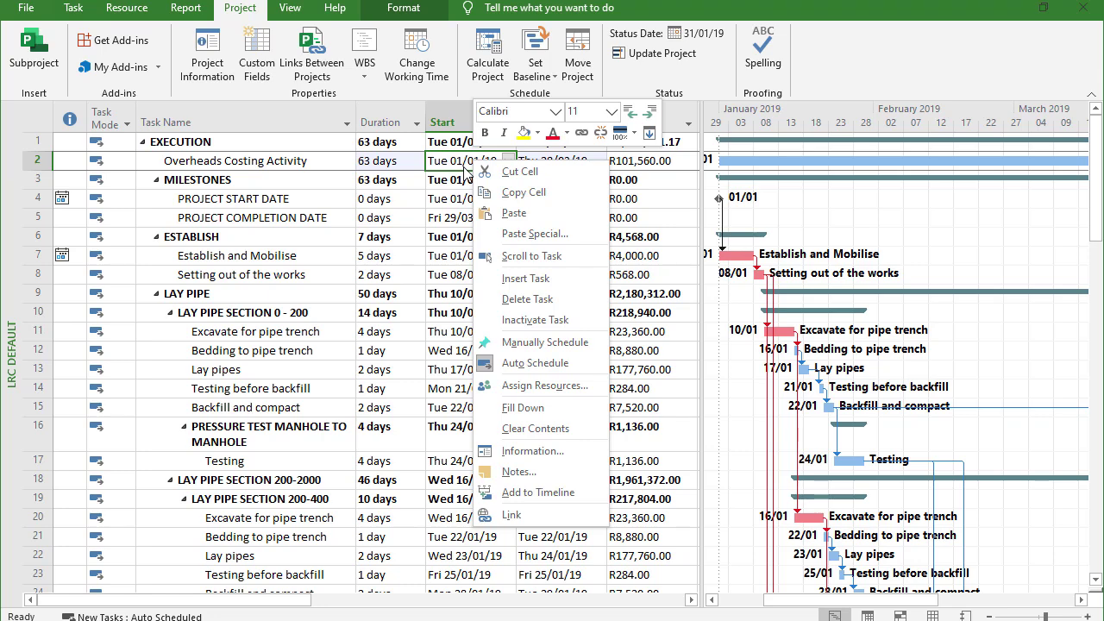
click(528, 235)
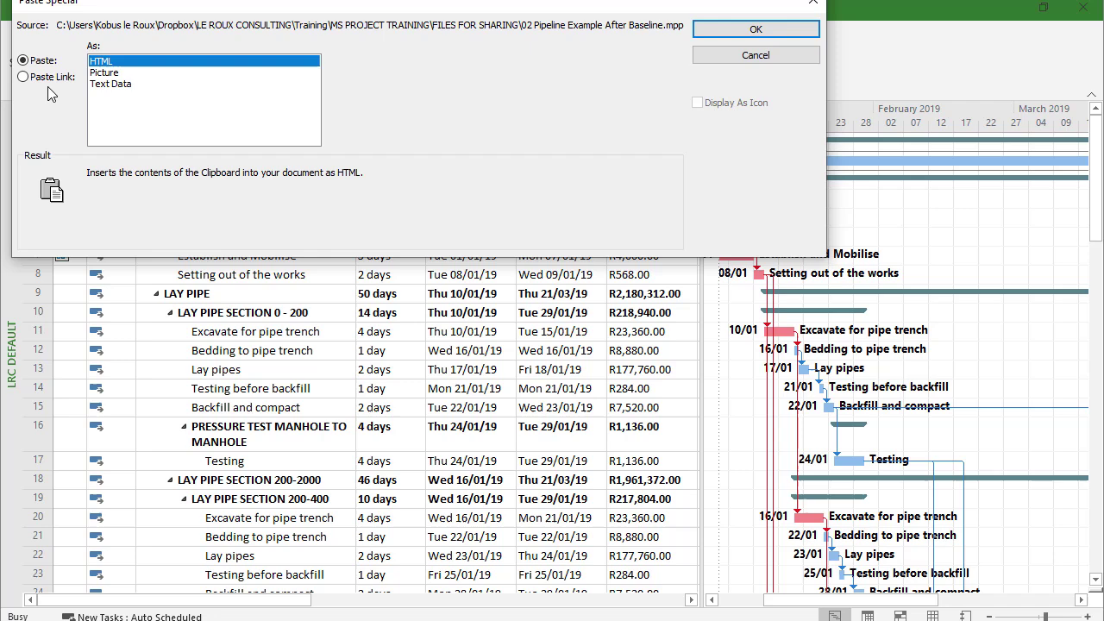
drag(173, 7, 246, 80)
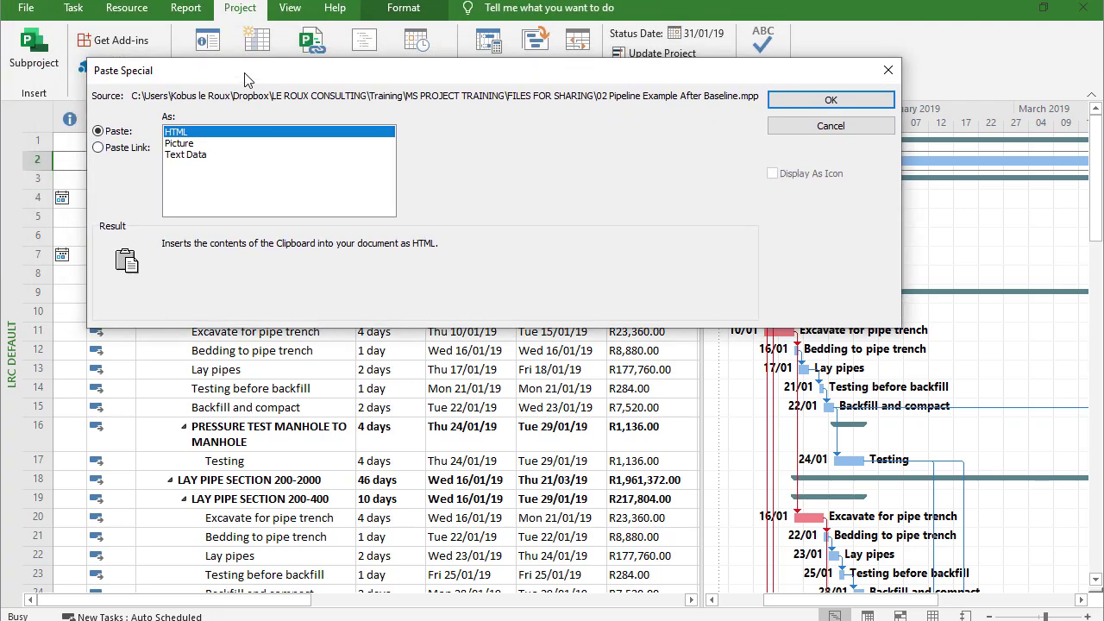
click(136, 151)
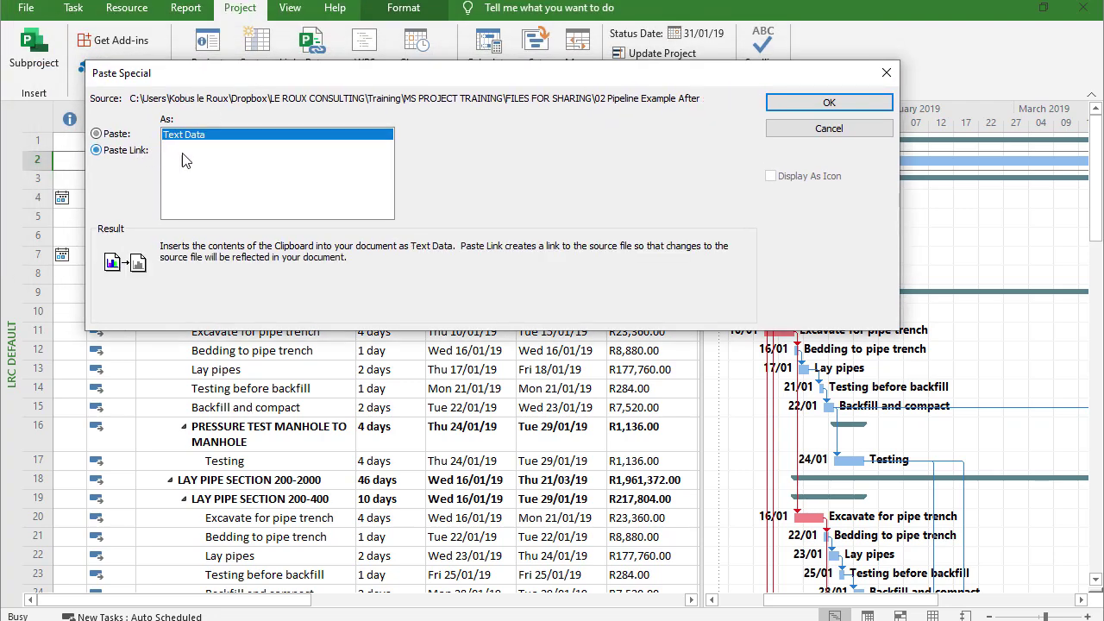
click(829, 103)
click(474, 200)
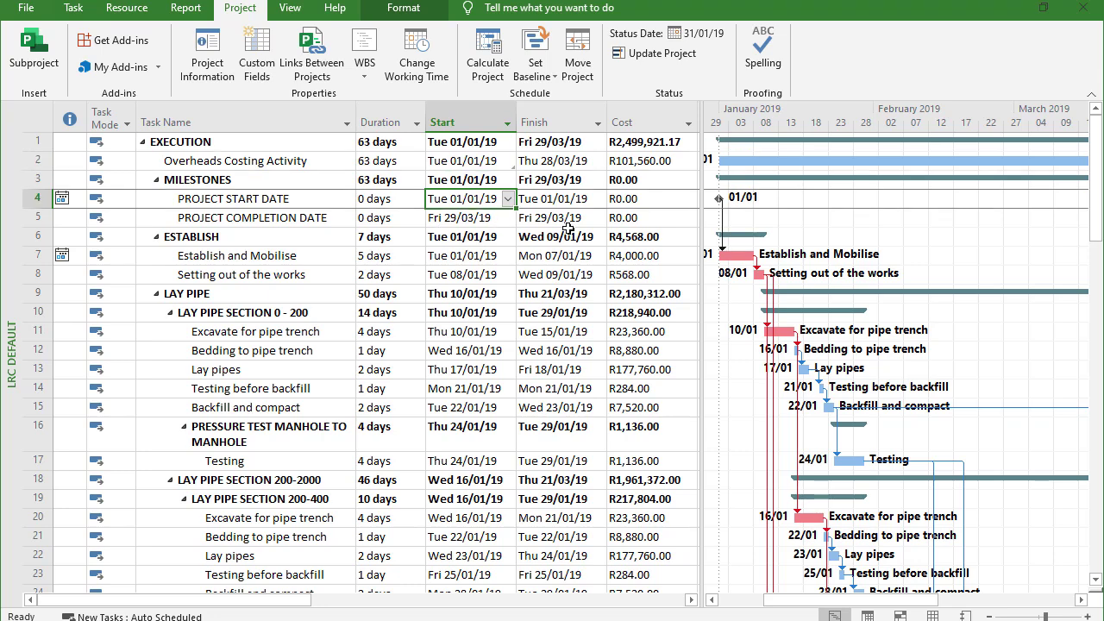
- Copy the Finish date of the PROJECT COMPLETION DATE milestone
click(562, 164)
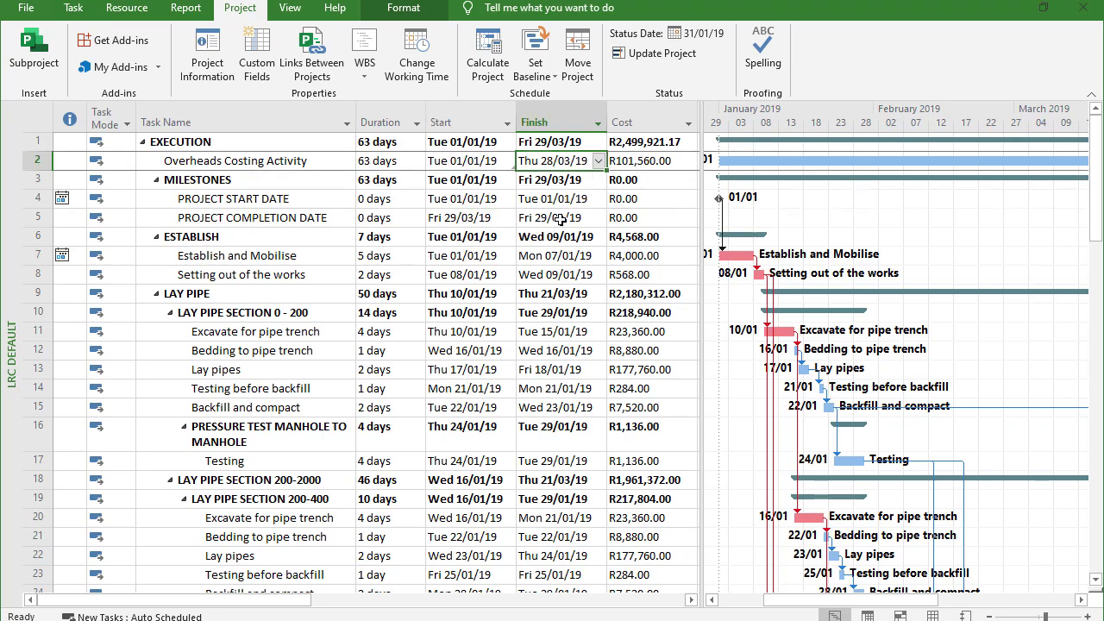
drag(805, 607, 884, 608)
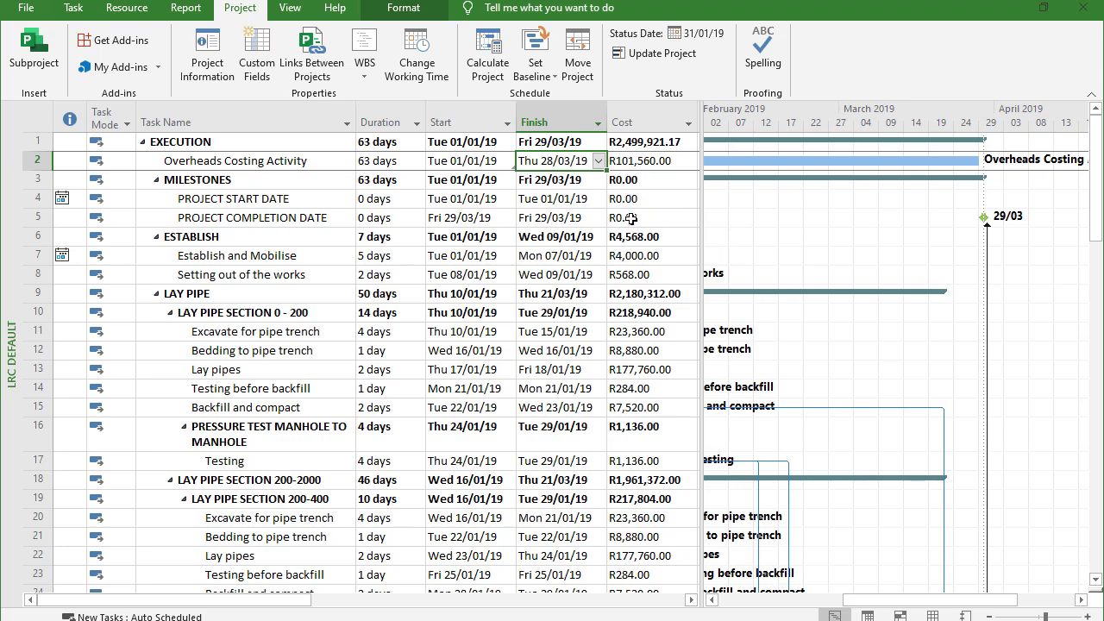
click(565, 218)
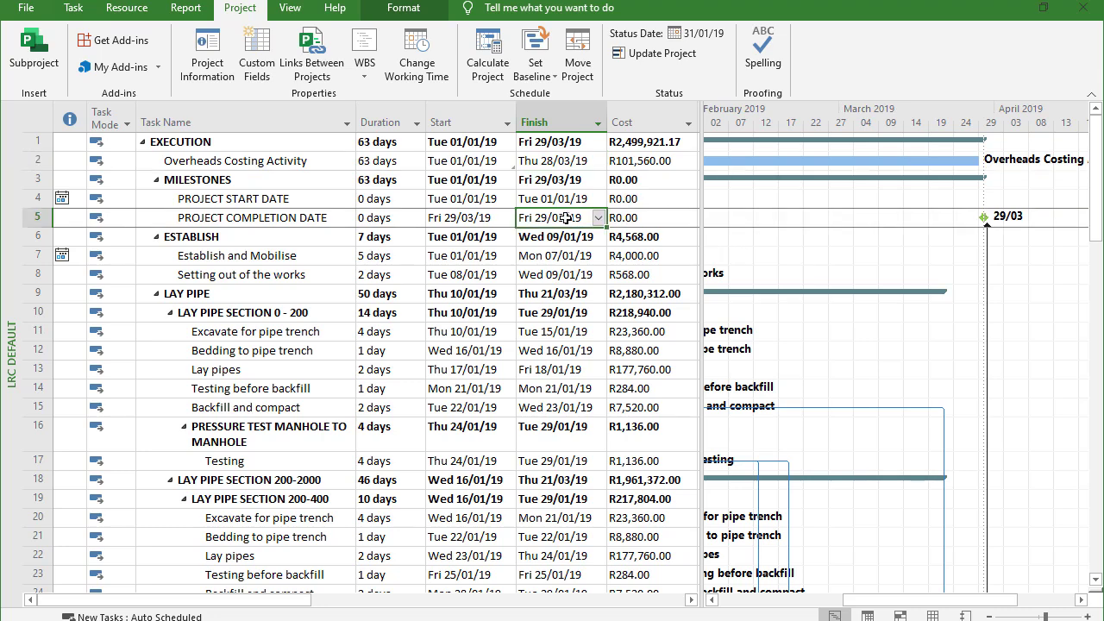
right_click(565, 218)
click(604, 249)
- Paste the copied date into the Overheads Costing Activity's Finish as a linked Text Data value using Paste Special
right_click(552, 160)
click(612, 227)
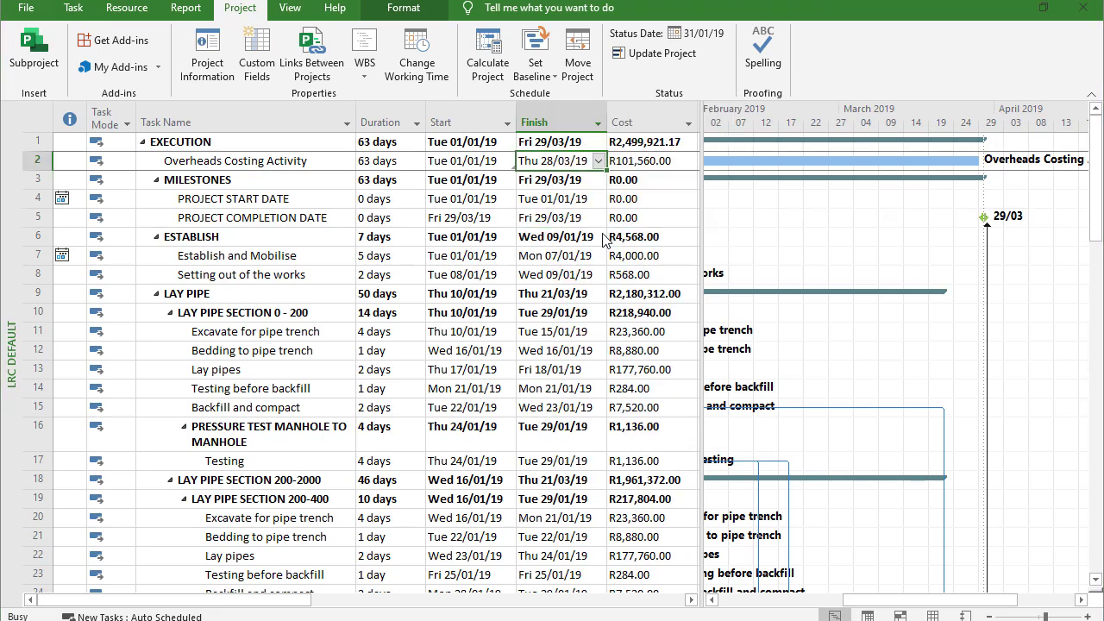
click(47, 78)
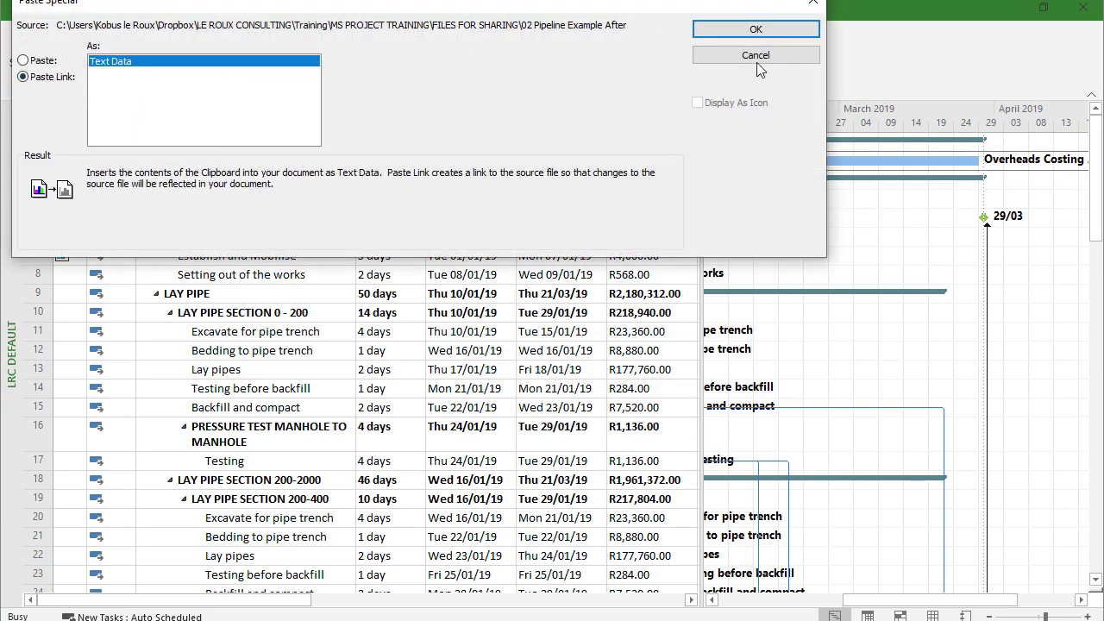
click(753, 32)
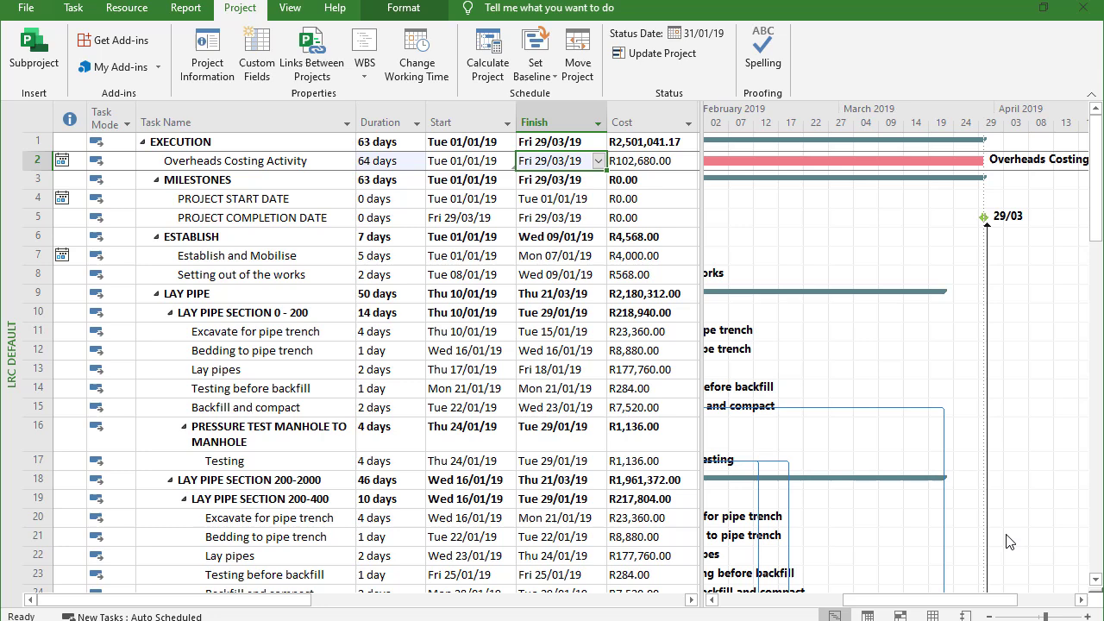
drag(936, 600, 974, 614)
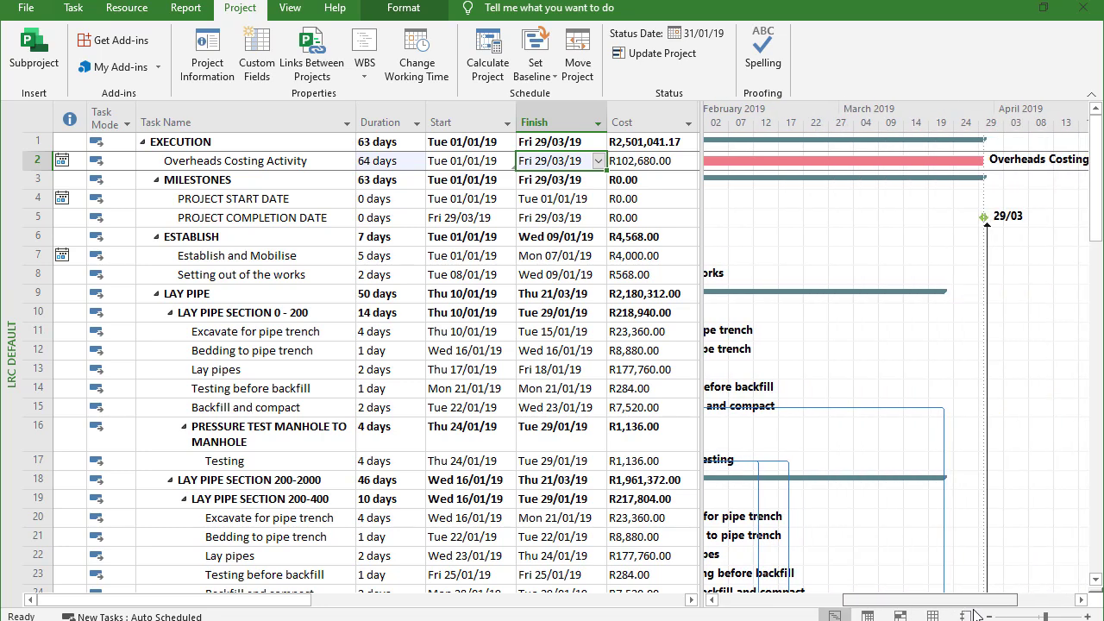
- Test the start link by moving the PROJECT START DATE milestone to 13/01/19 with a duration of 0 days
click(497, 217)
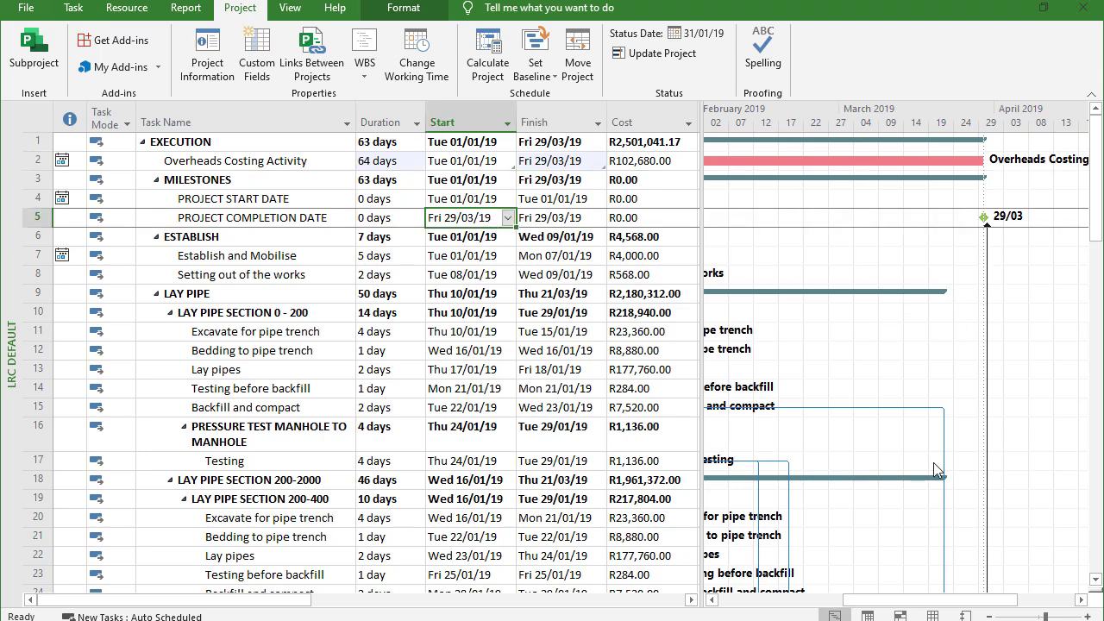
drag(906, 606, 807, 606)
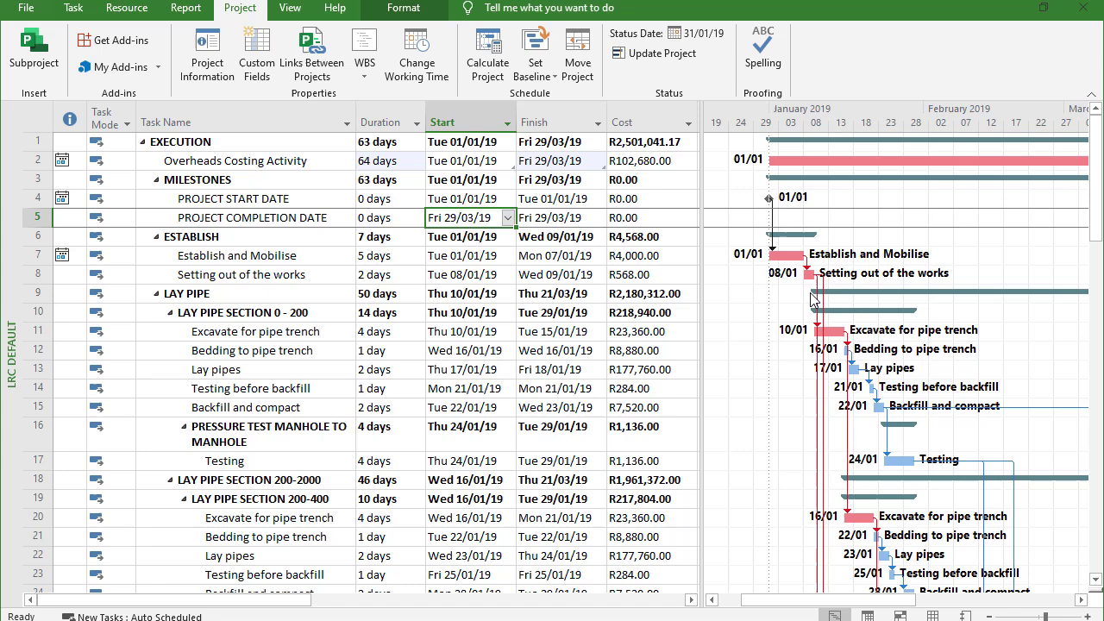
click(770, 200)
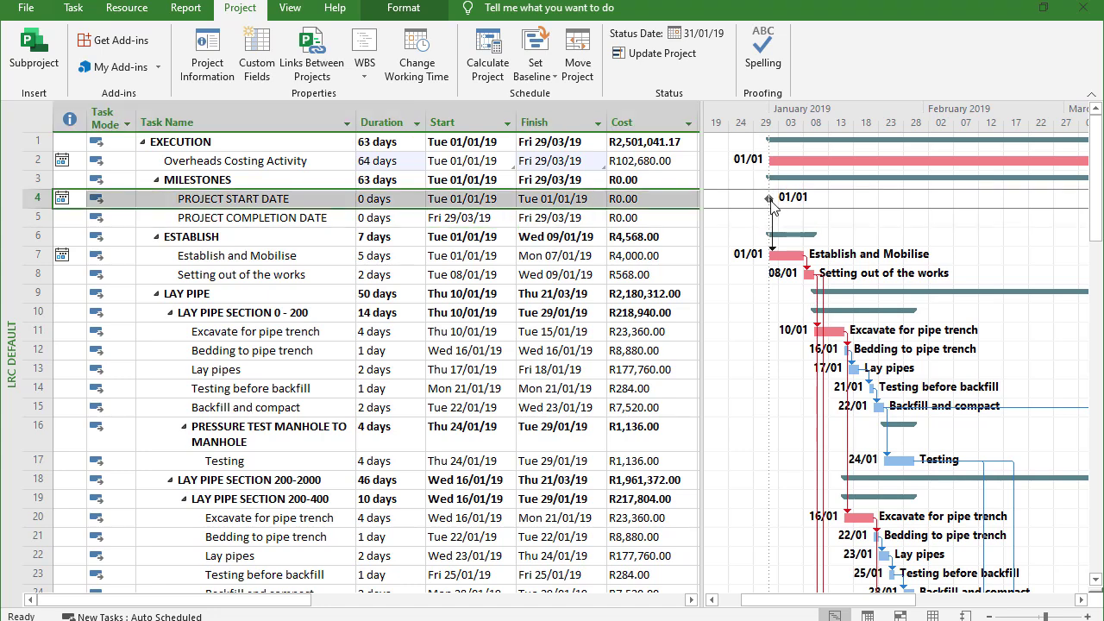
drag(770, 201, 835, 198)
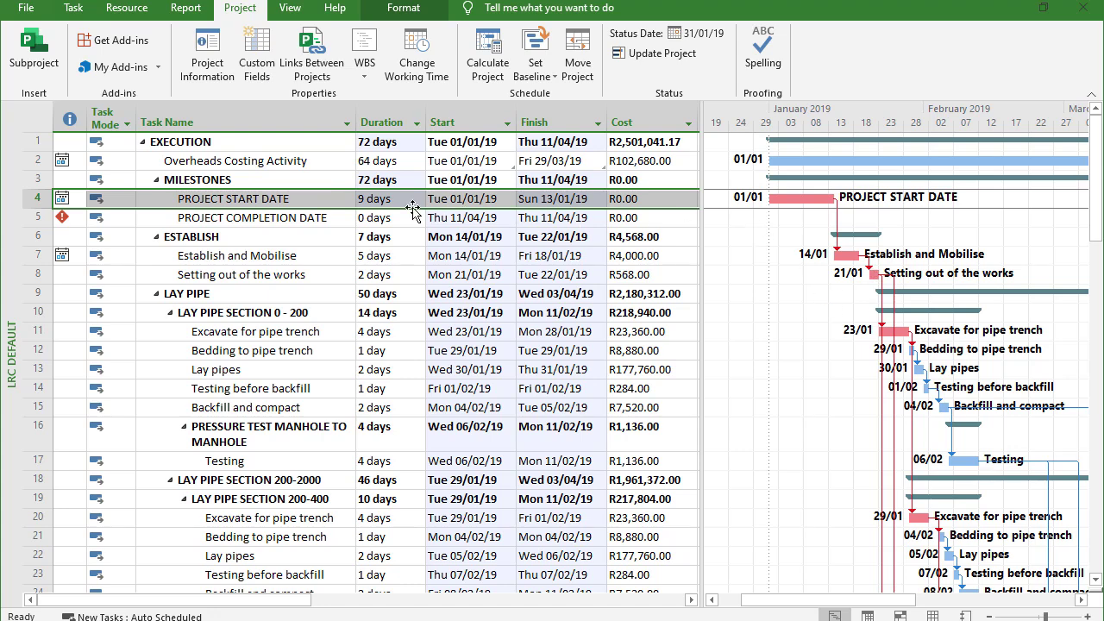
click(380, 198)
text(0)
key(Return)
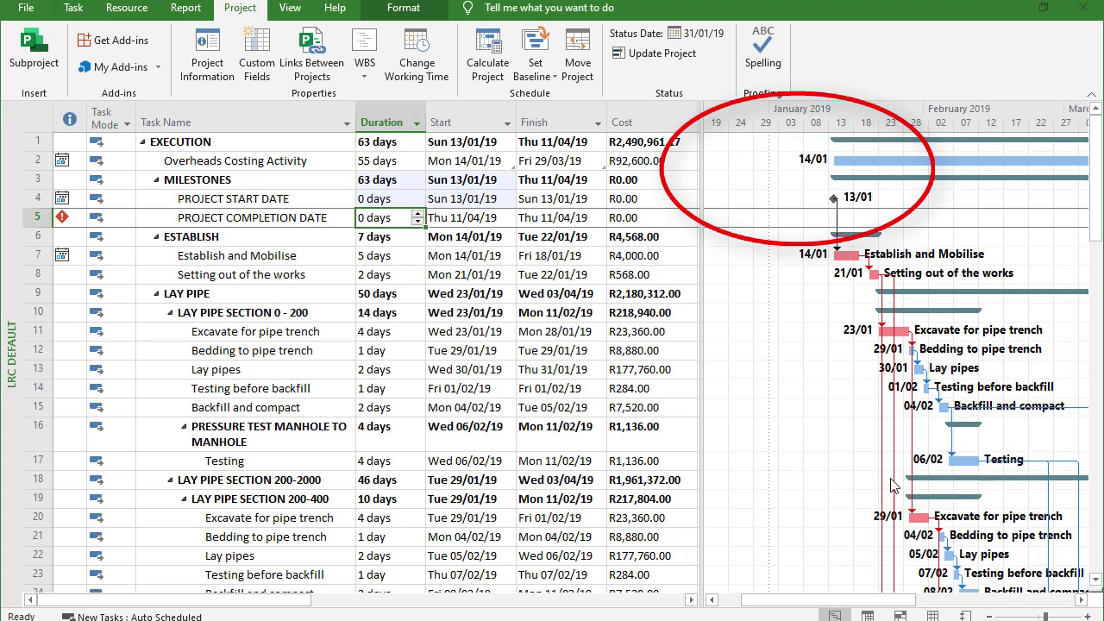
- Undo the duration reset and the move of the PROJECT START DATE milestone
mouse_move(872, 602)
mouse_down()
mouse_move(891, 611)
mouse_move(872, 608)
mouse_up()
key(ctrl+z)
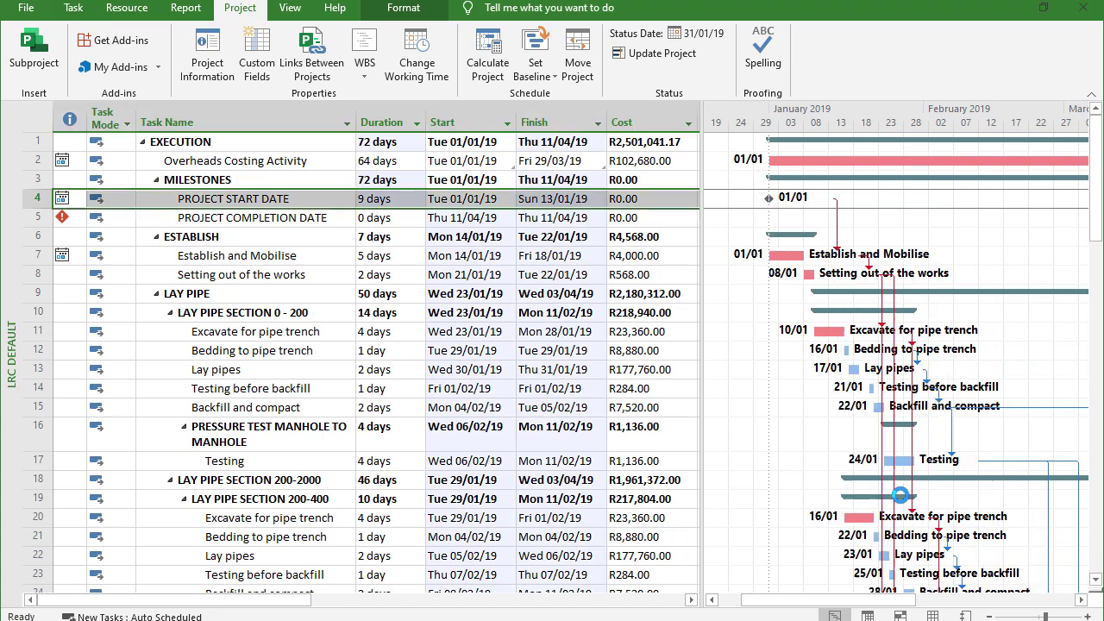
key(ctrl+z)
- Test the finish link by setting the PROJECT COMPLETION DATE's duration to 5 days
drag(852, 608, 987, 614)
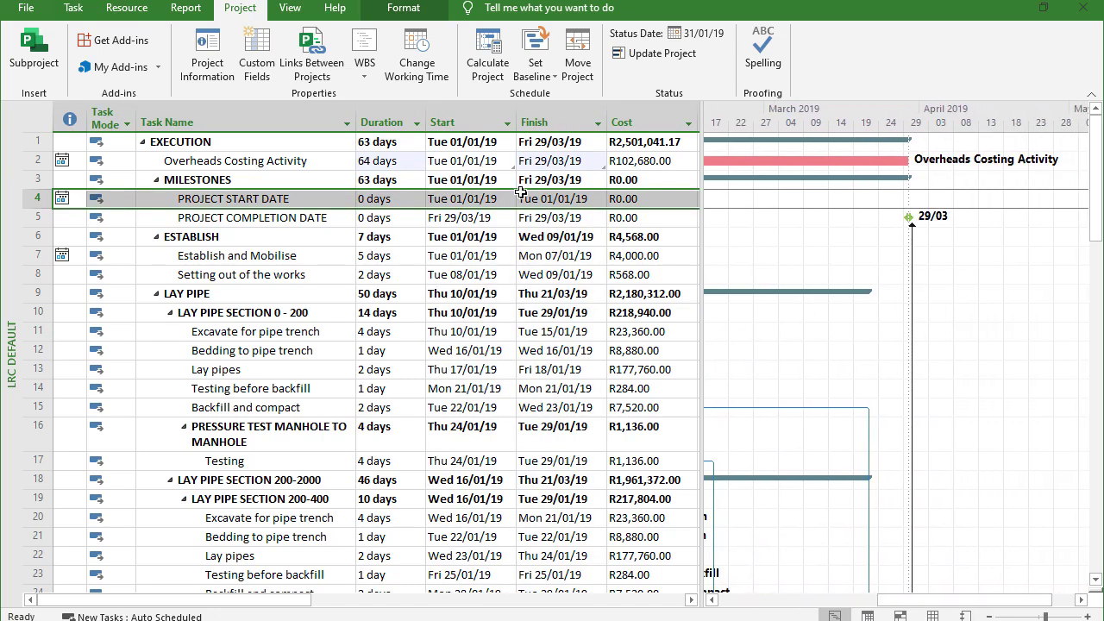
click(396, 226)
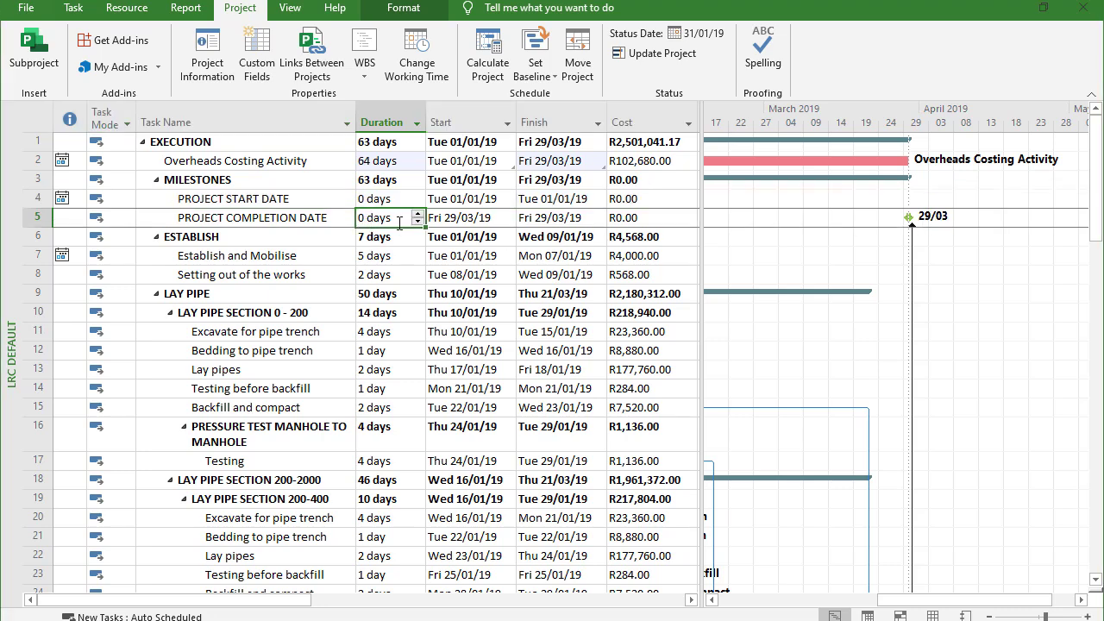
text(5)
key(Return)
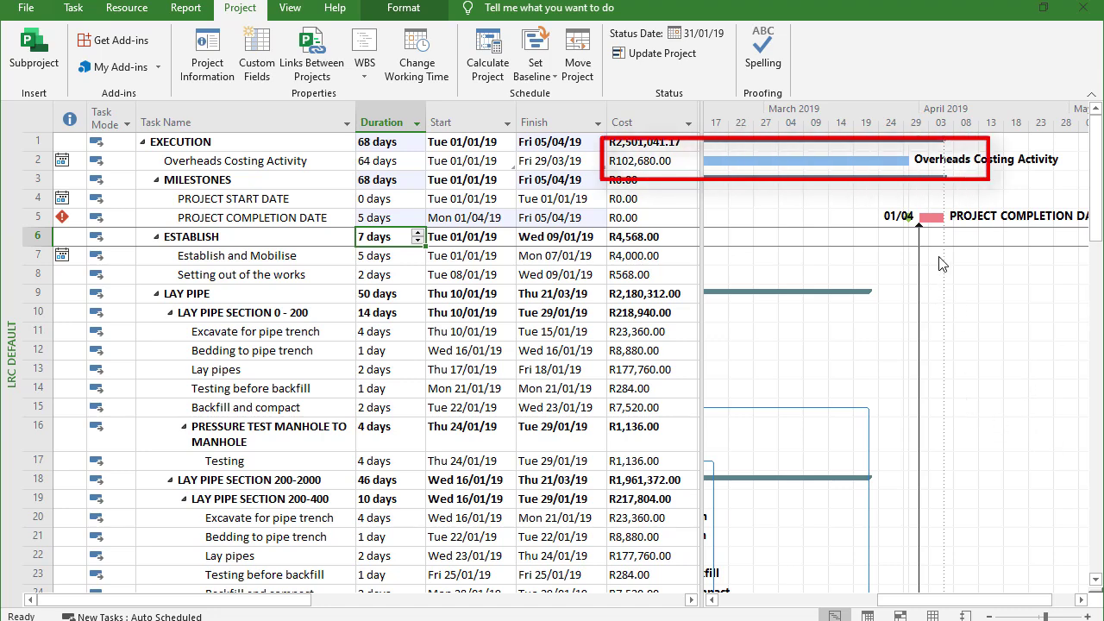
drag(908, 161, 945, 161)
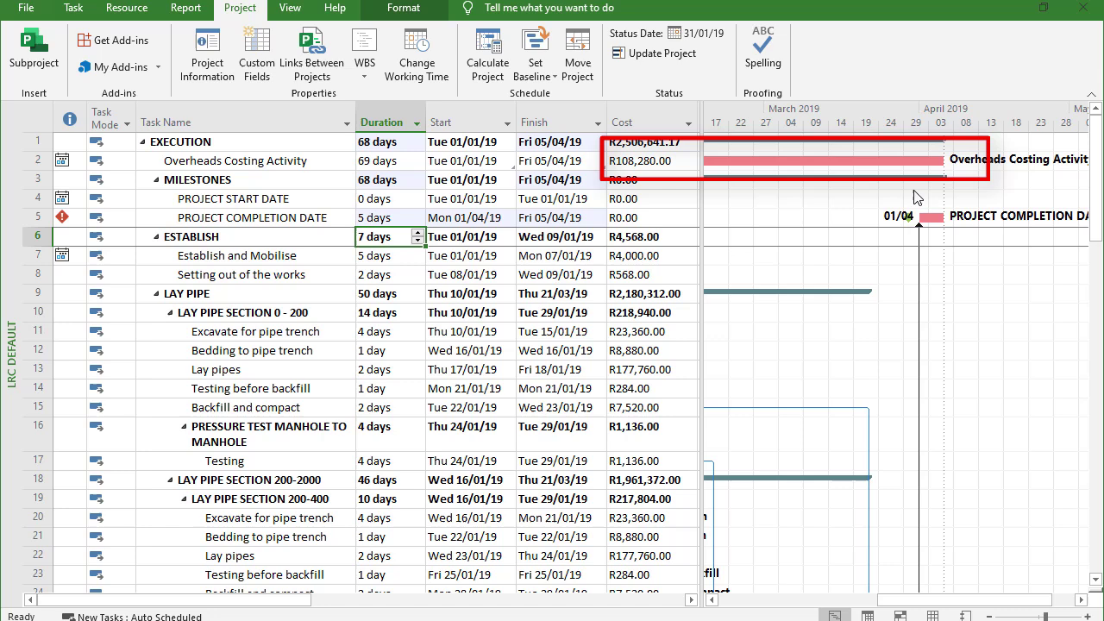